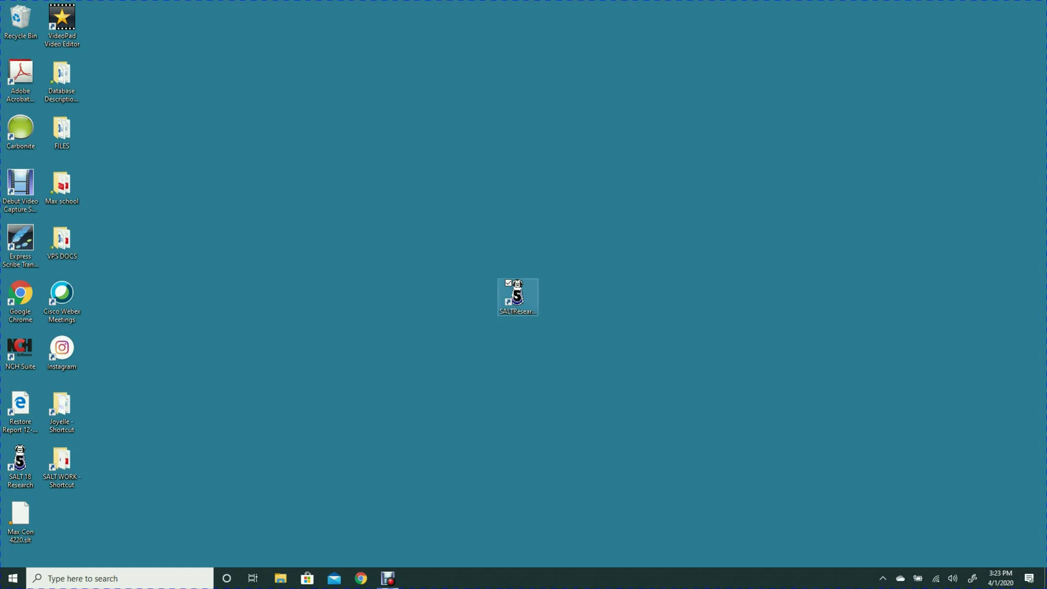
Step: Launch SALT 20 Research Version and start a new transcript from the Getting Started dialog
double_click(517, 297)
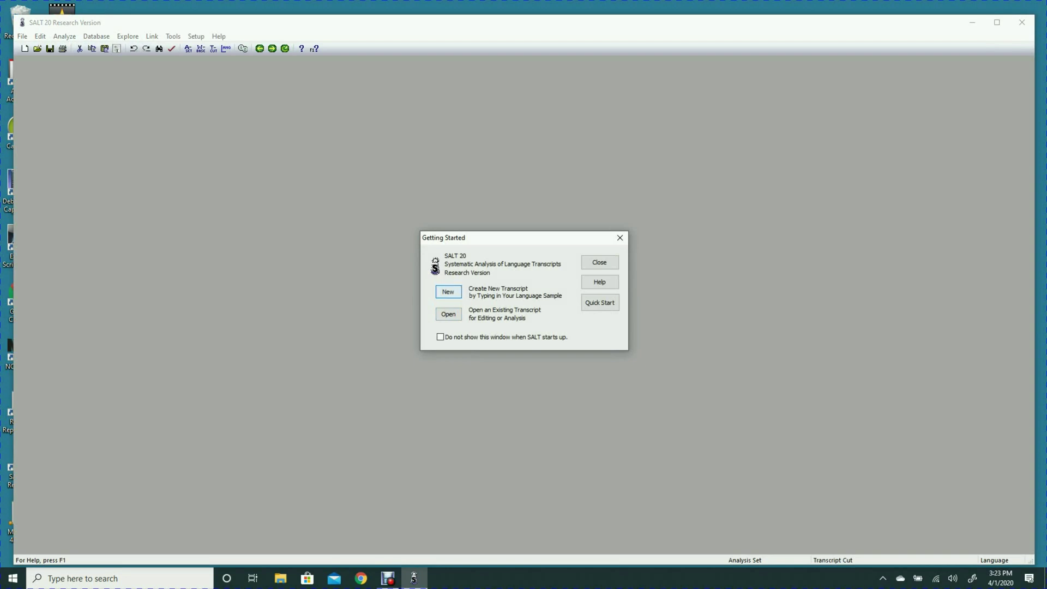
key("Return")
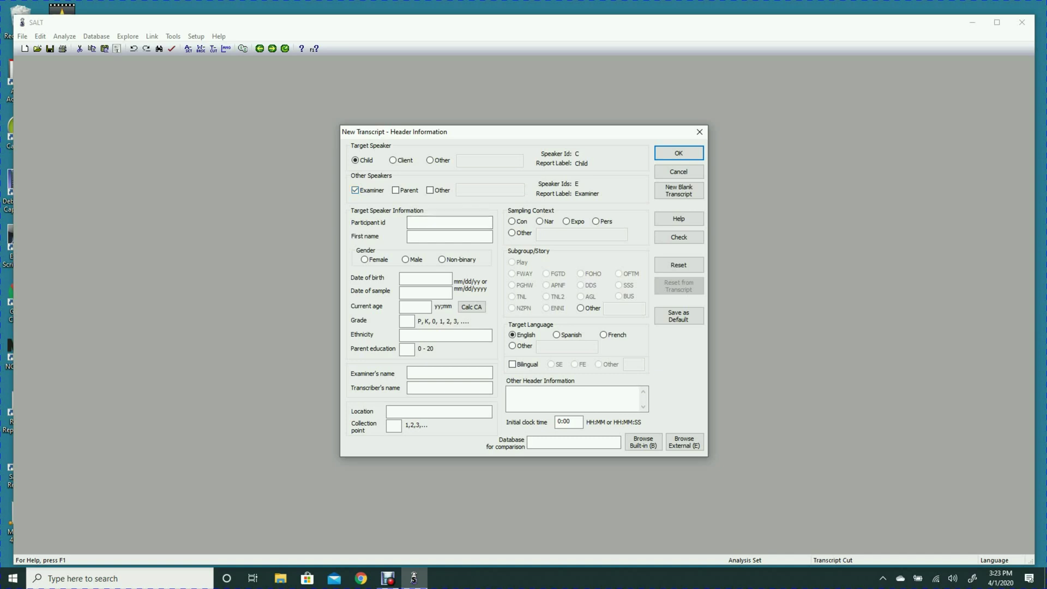
Step: Enter the child's first name, male gender, birth 7/12/2008, sample 4/2/2020, and calculate the age
left_click(450, 236)
type("Max")
left_click(405, 260)
left_click(426, 278)
type("7/12/2008")
left_click(425, 292)
type("4/2/2020")
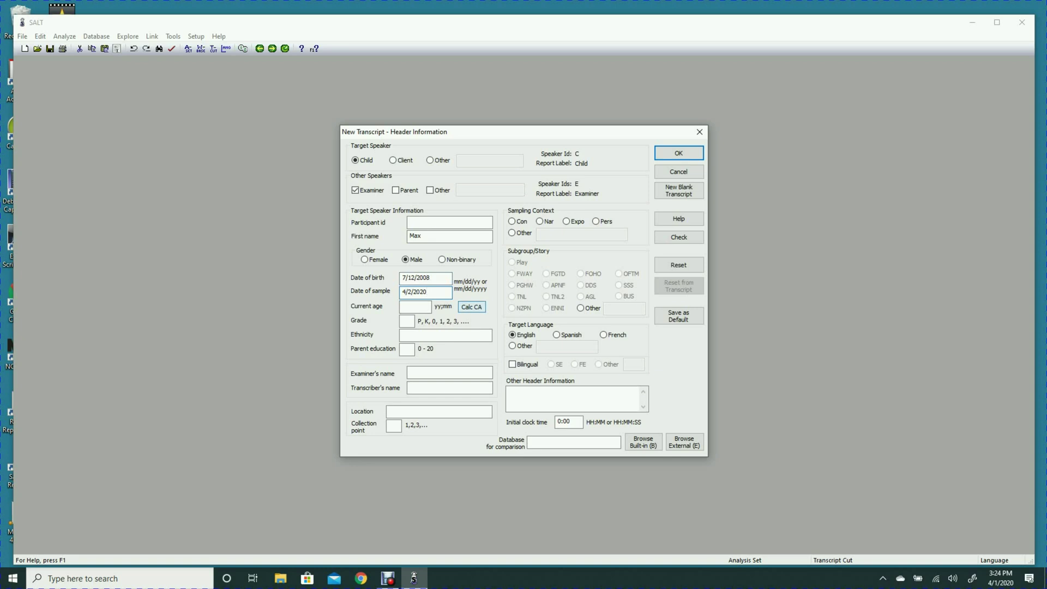
left_click(471, 307)
Step: Set grade 6 and fill in the examiner's and transcriber's names
left_click(407, 321)
type("6")
type("oyelle")
key("Tab")
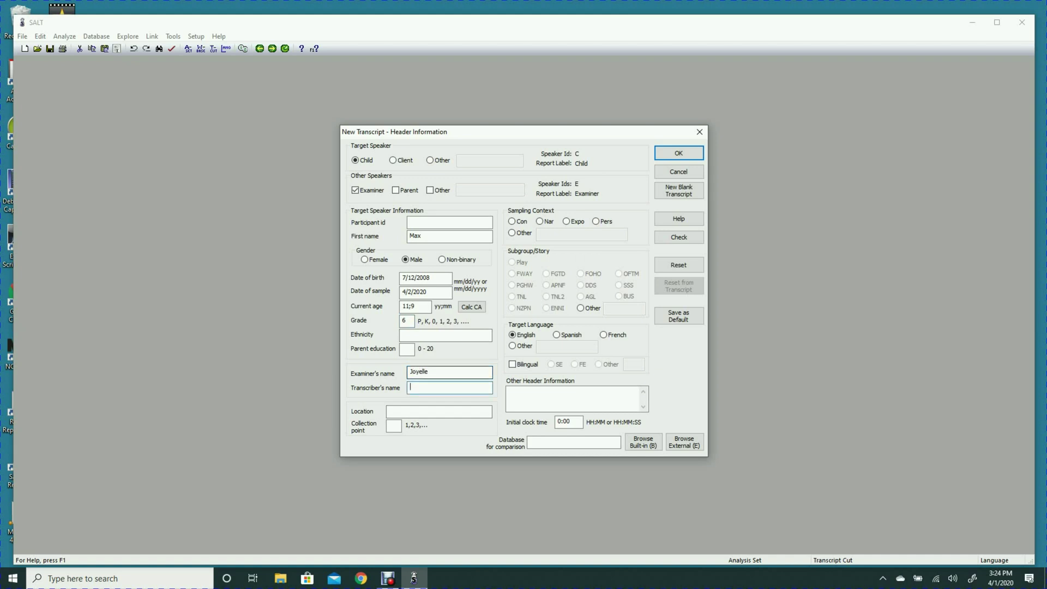
type("Joyelle")
Step: Switch the sampling context from Nar (FWAY) to Con and tick the Bilingual checkbox
left_click(540, 221)
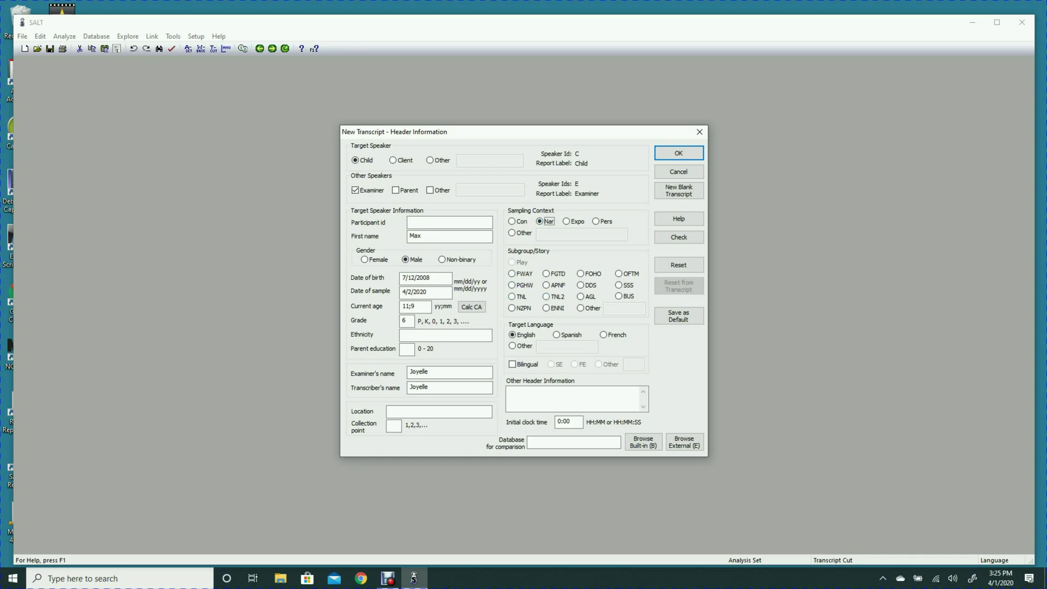
left_click(511, 273)
left_click(512, 221)
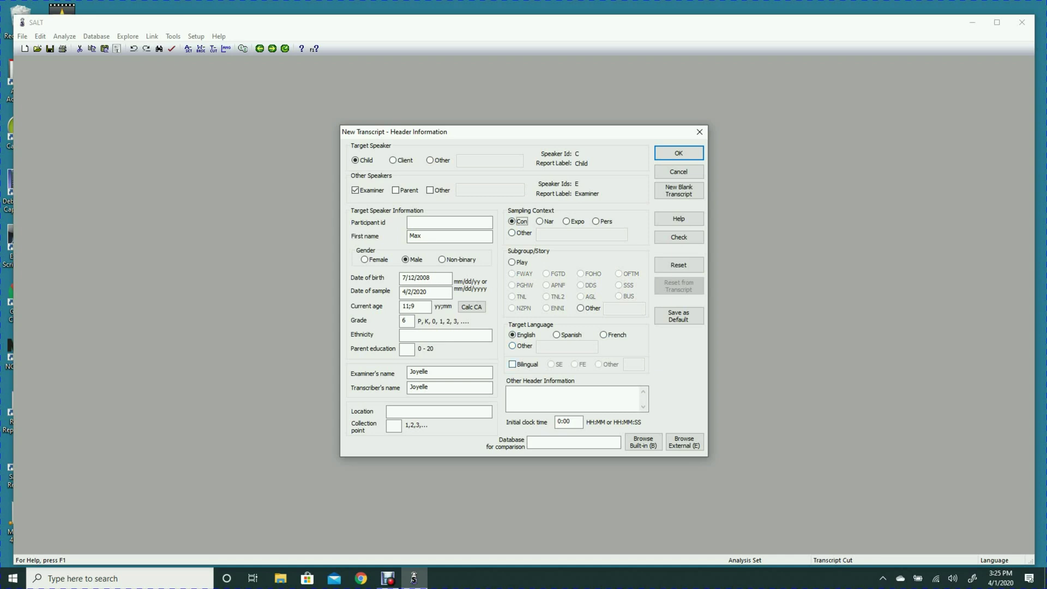
left_click(513, 365)
Step: Clear Bilingual, add the header line '+ [f]: Fluency', and bring up the built-in reference databases
key("space")
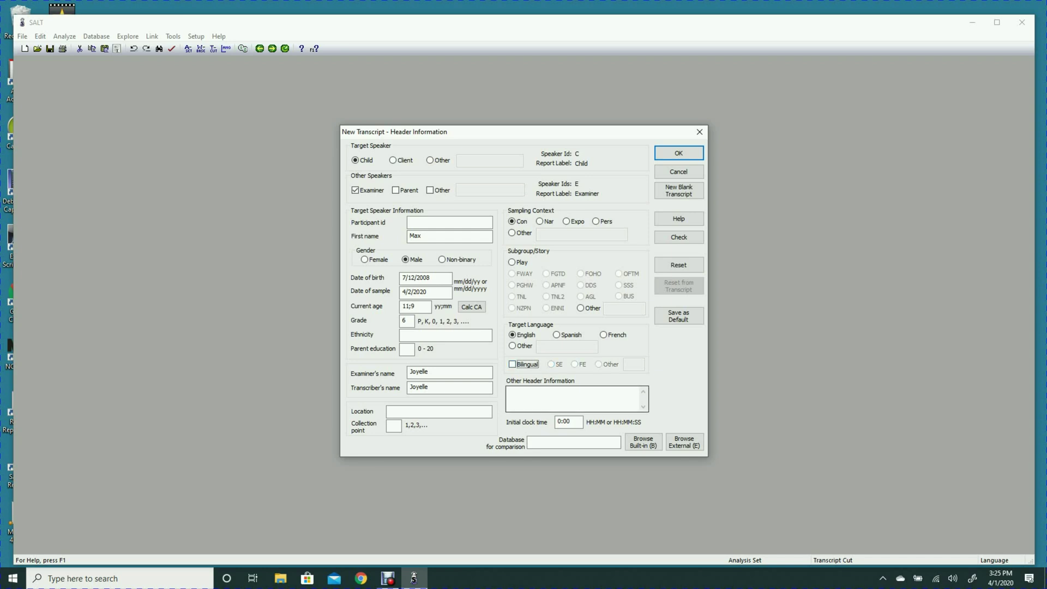
key("Tab")
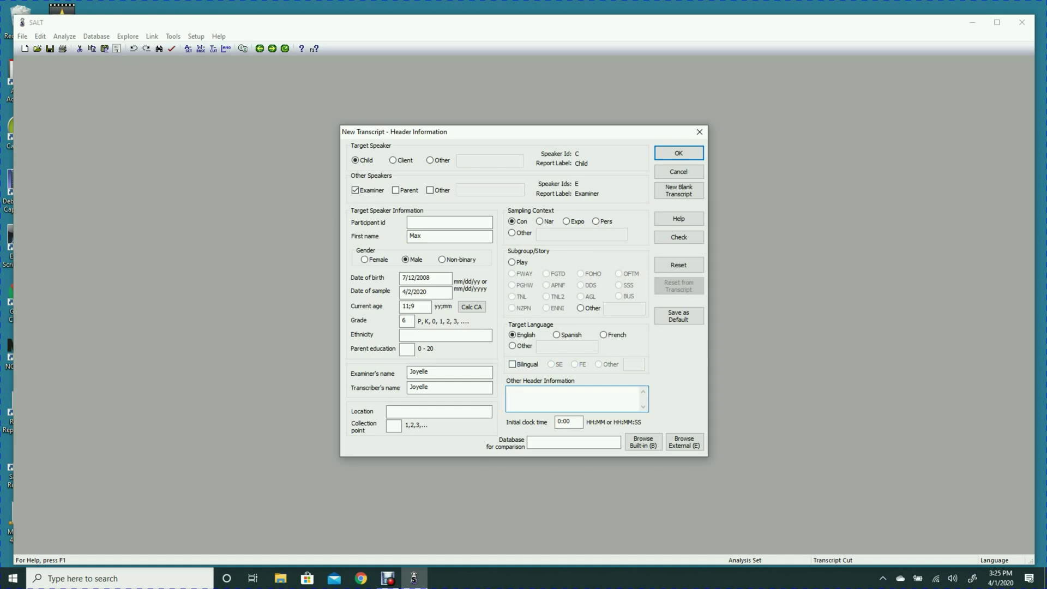
type("+ [f]: Fluency")
key("Return")
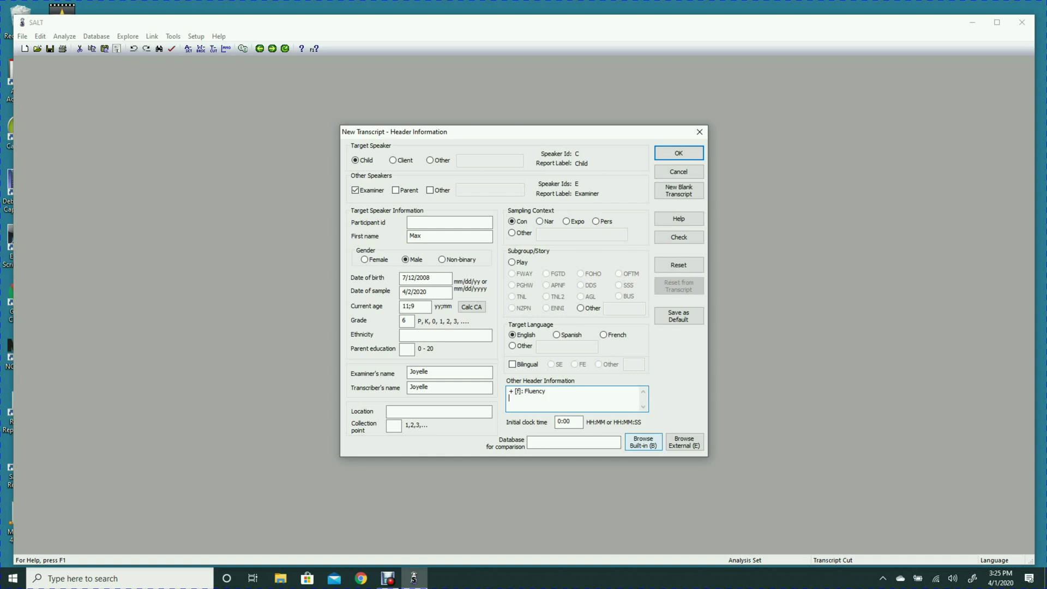
key("alt+b")
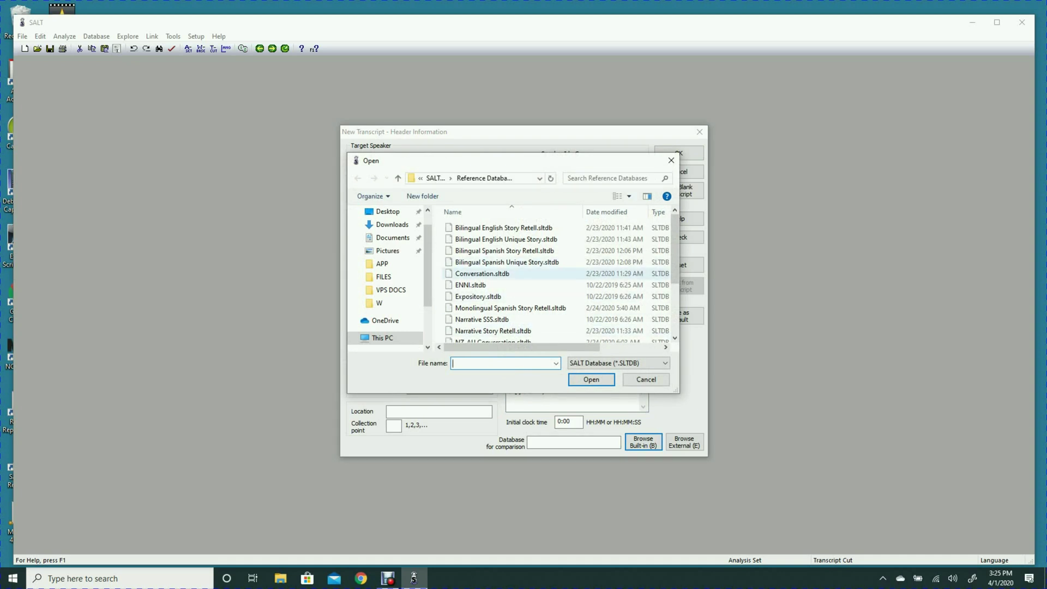
Step: Choose Conversation.sltdb as the comparison database, confirm the header has no errors, and create Tran1
left_click(482, 273)
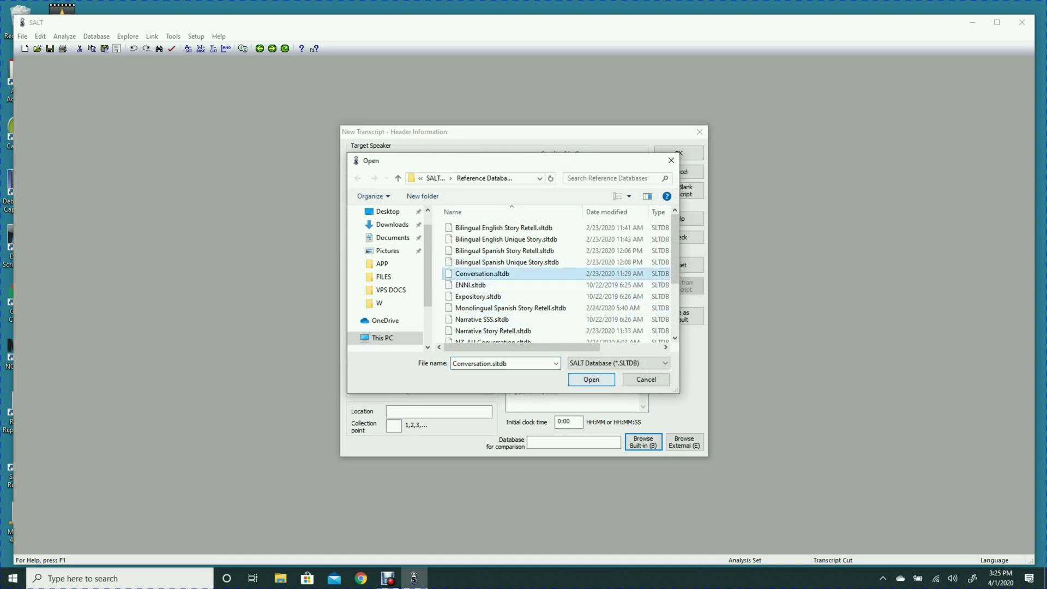
left_click(591, 379)
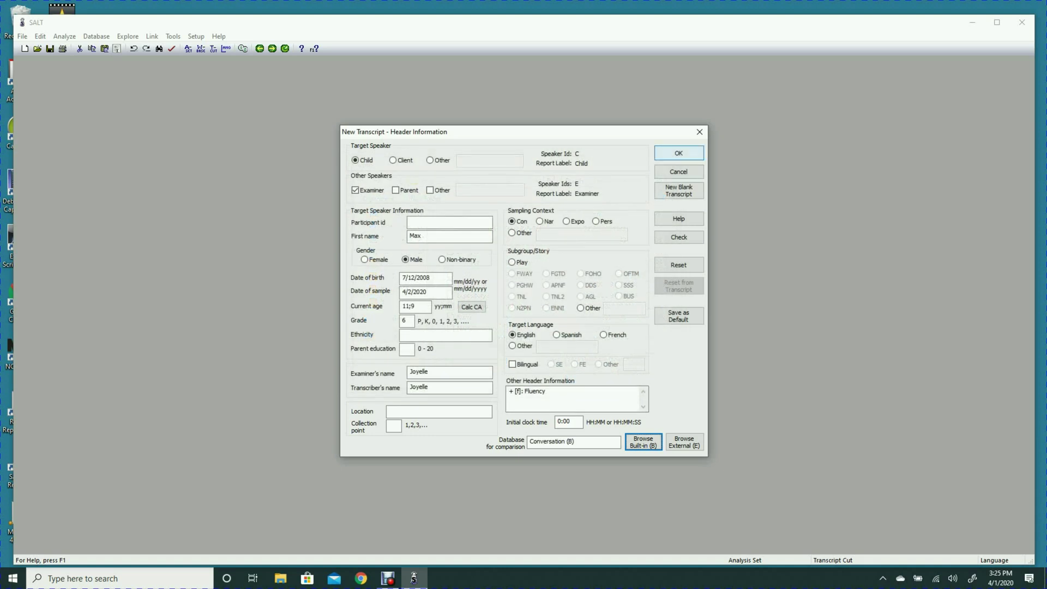
left_click(679, 237)
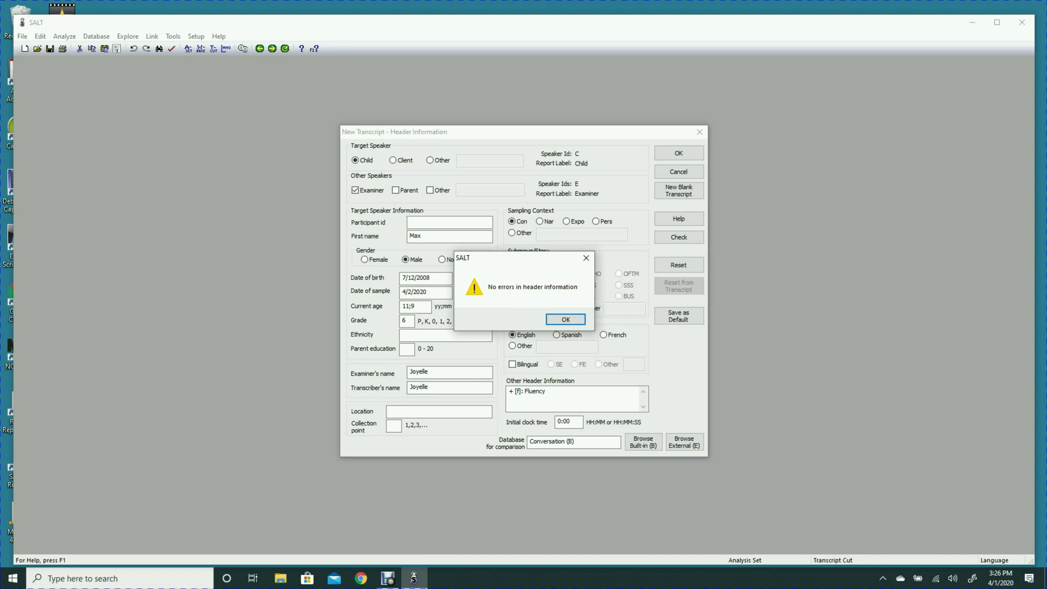
key("Return")
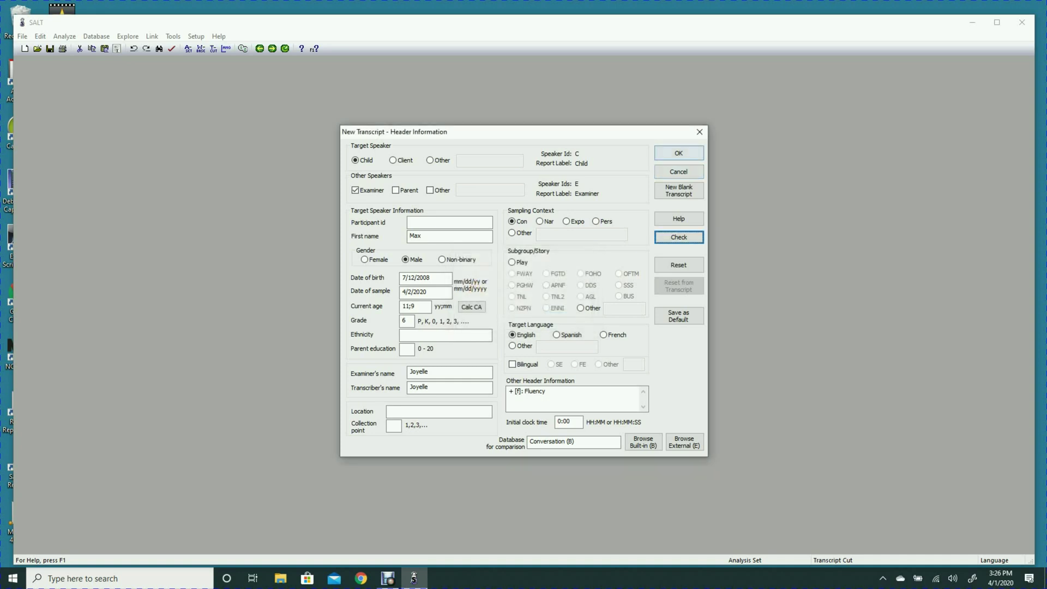
key("Return")
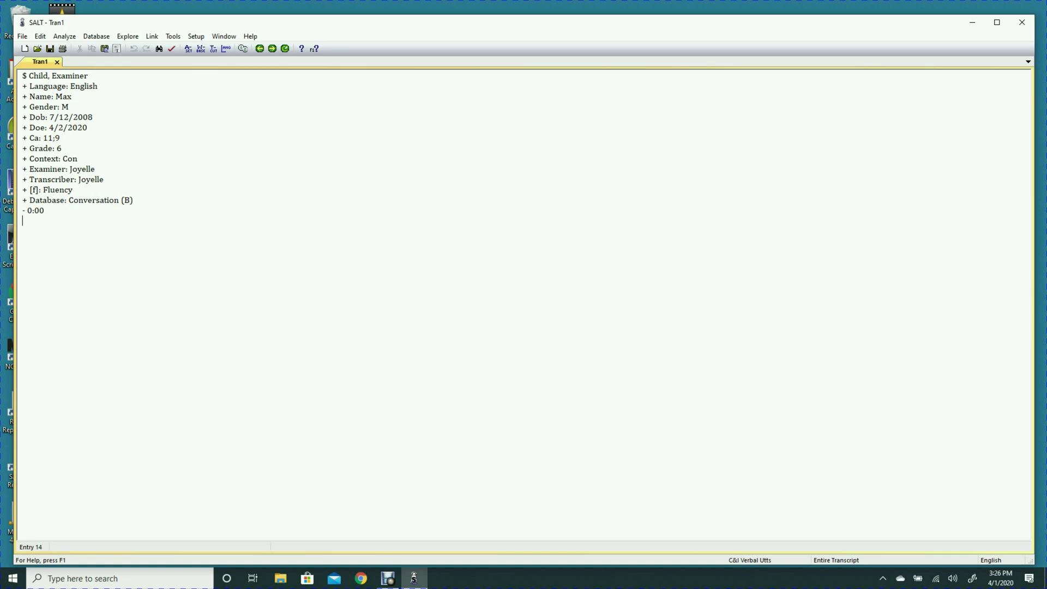
Step: Start a new line below the '- 0:00' time marker for the utterances
key("Return")
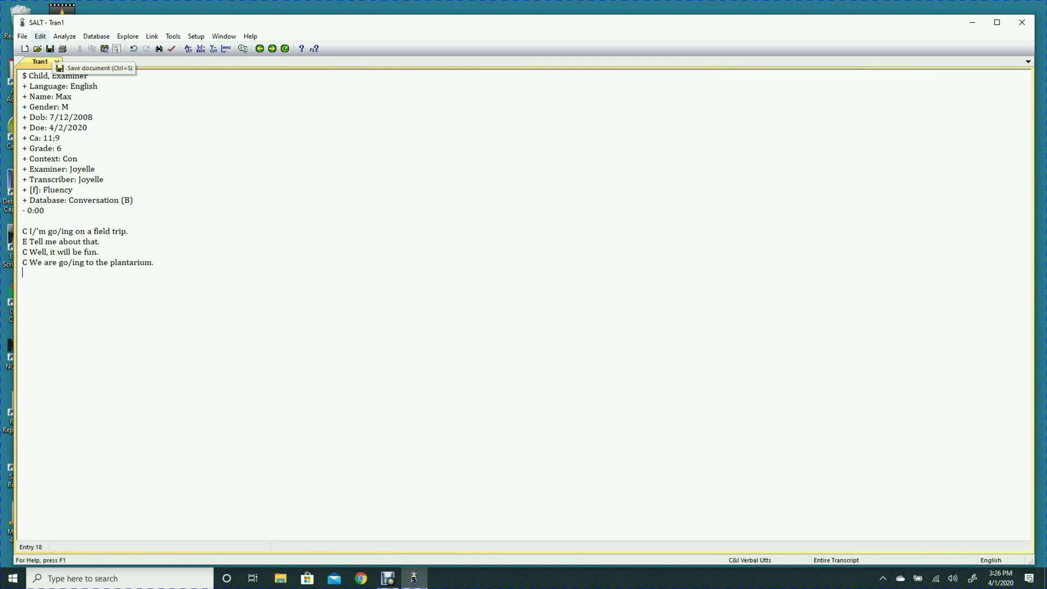
Step: Save the transcript as 'Max COnvers 422020.slt' in the Samples folder, then close SALT
left_click(21, 36)
left_click(40, 99)
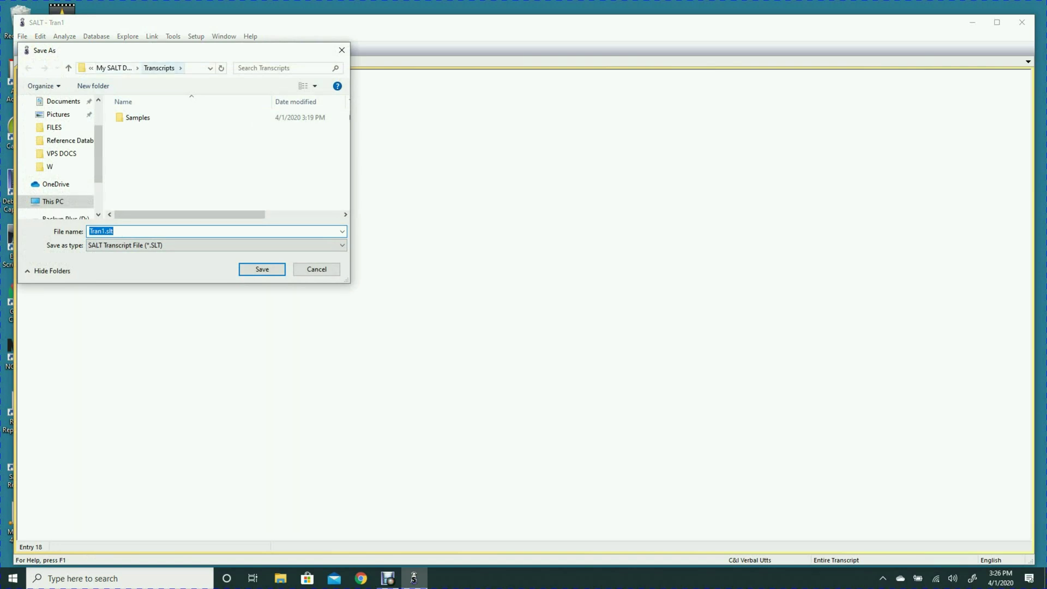
double_click(137, 117)
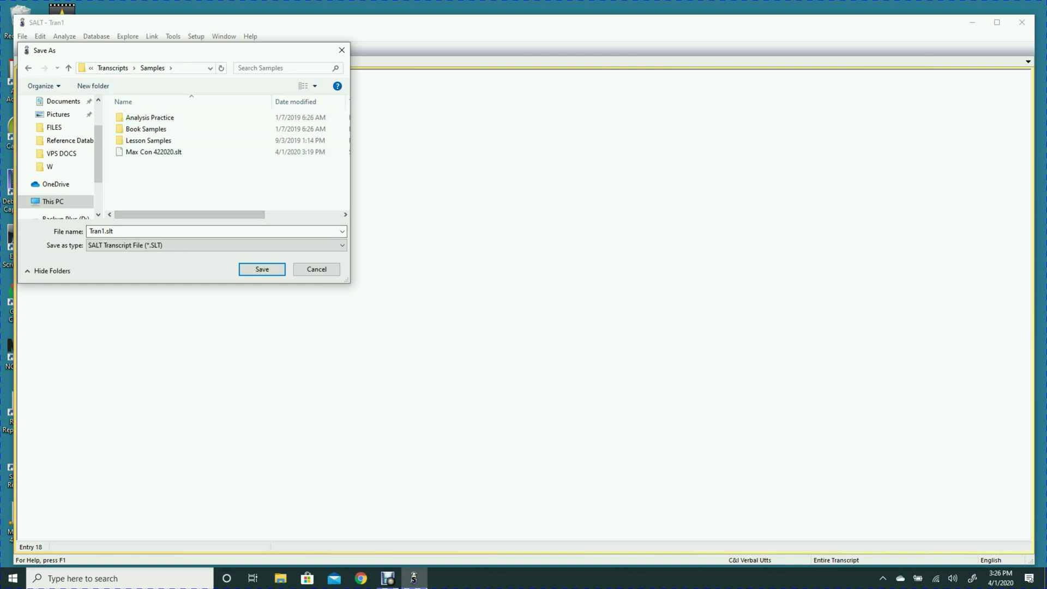
key("Tab")
key("shift+Tab")
type("Ma")
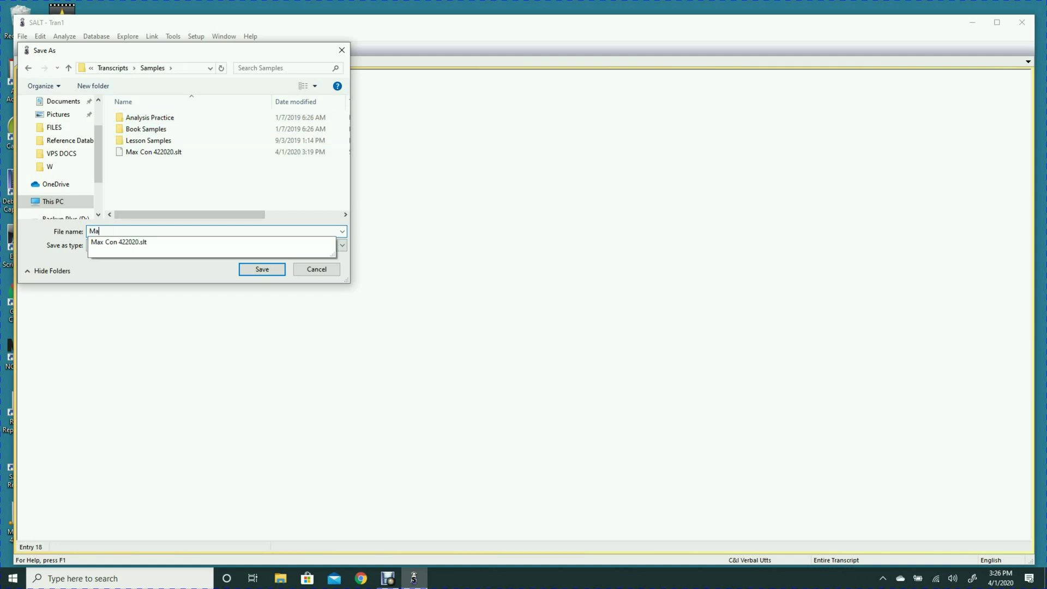
type("x COnver")
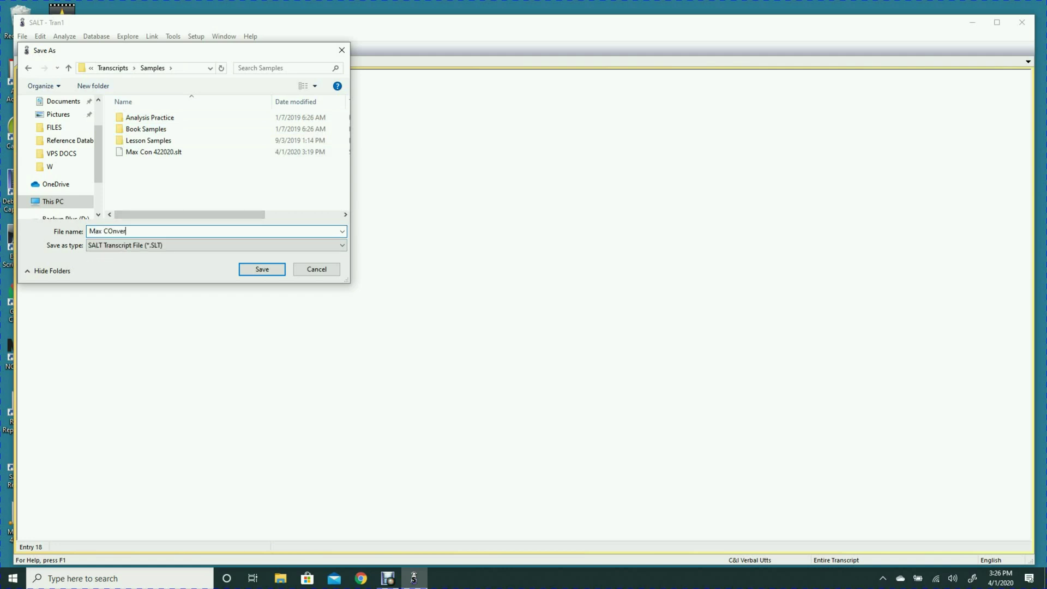
type("s 422020")
key("Return")
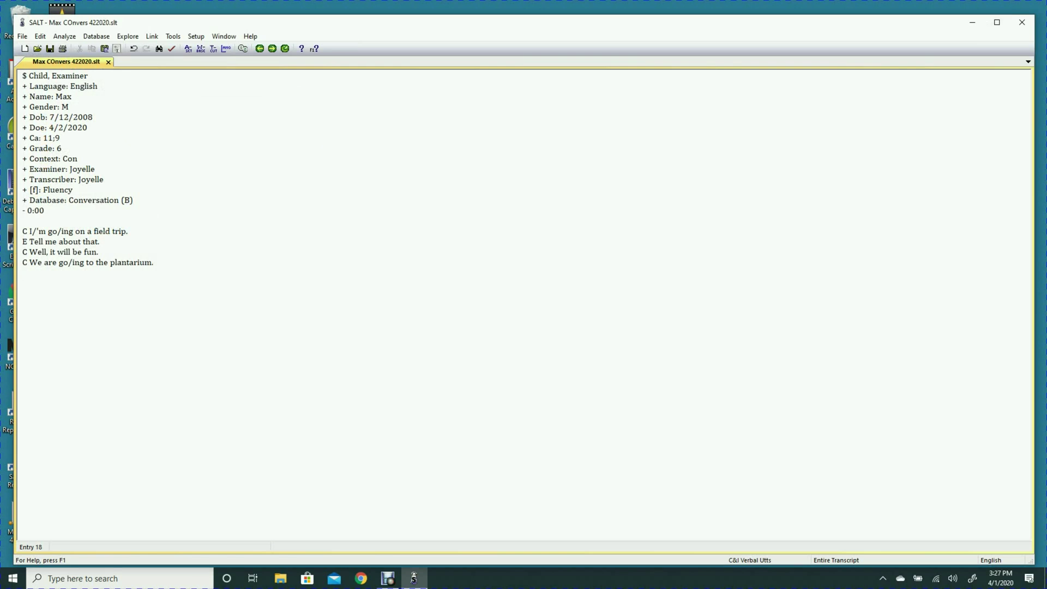
left_click(1022, 22)
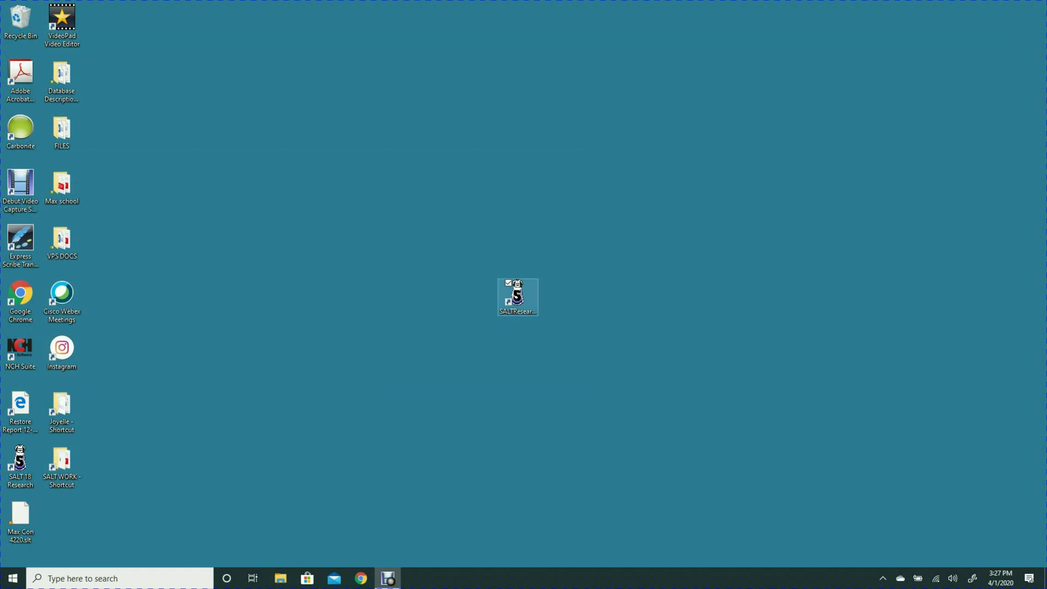
Step: Relaunch SALT and open 'Max COnvers 422020.slt' from the Samples folder
double_click(518, 297)
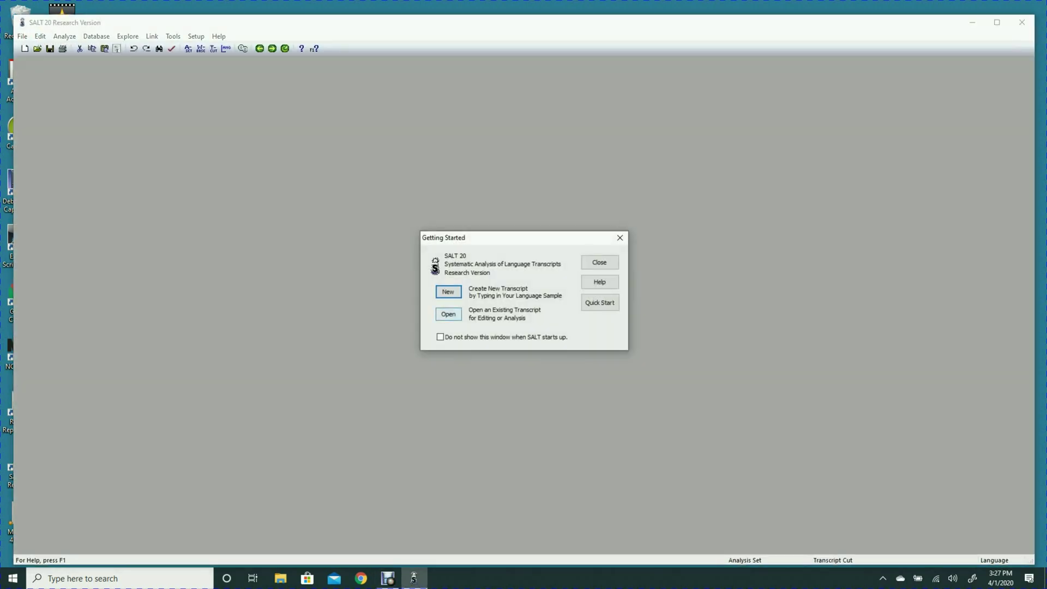
left_click(449, 314)
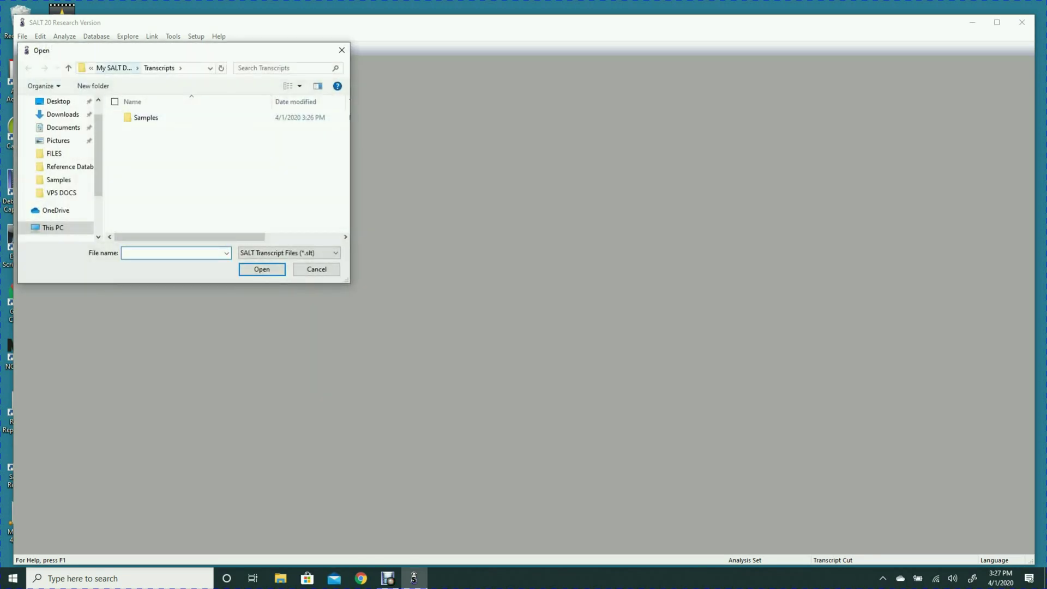
double_click(145, 117)
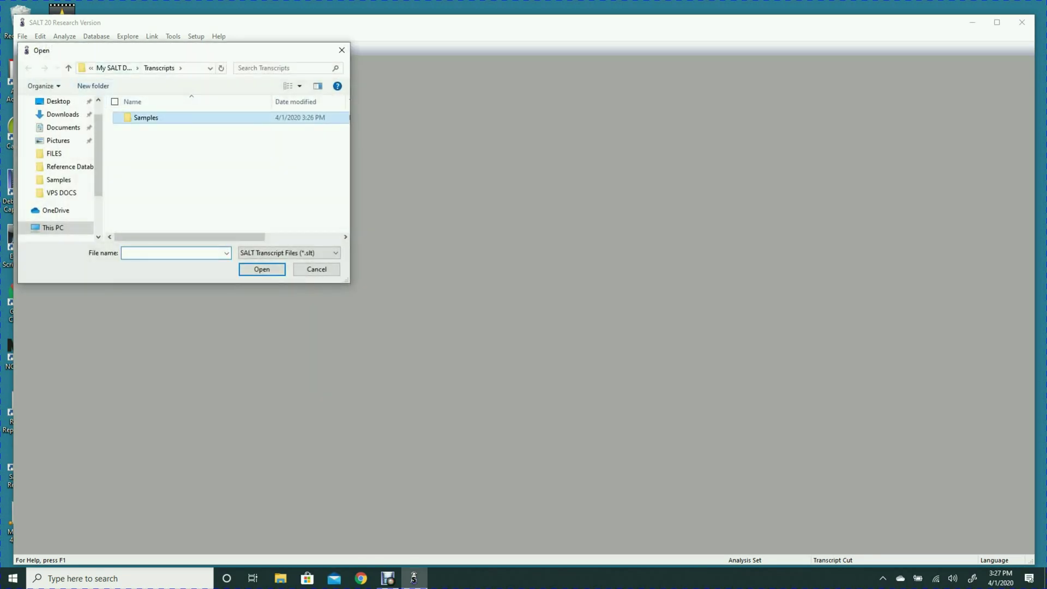
left_click(168, 163)
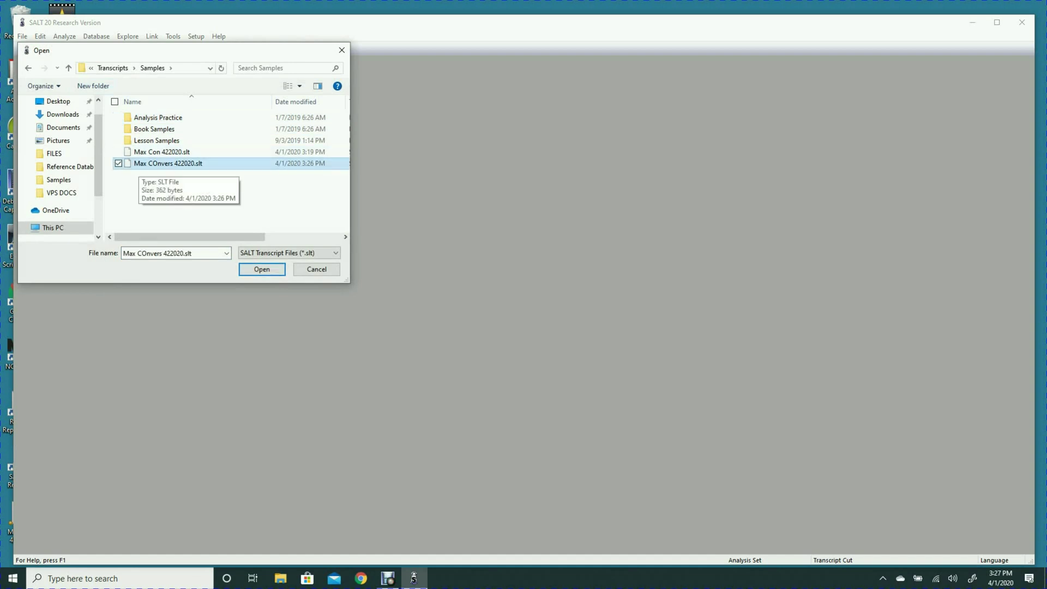
left_click(262, 269)
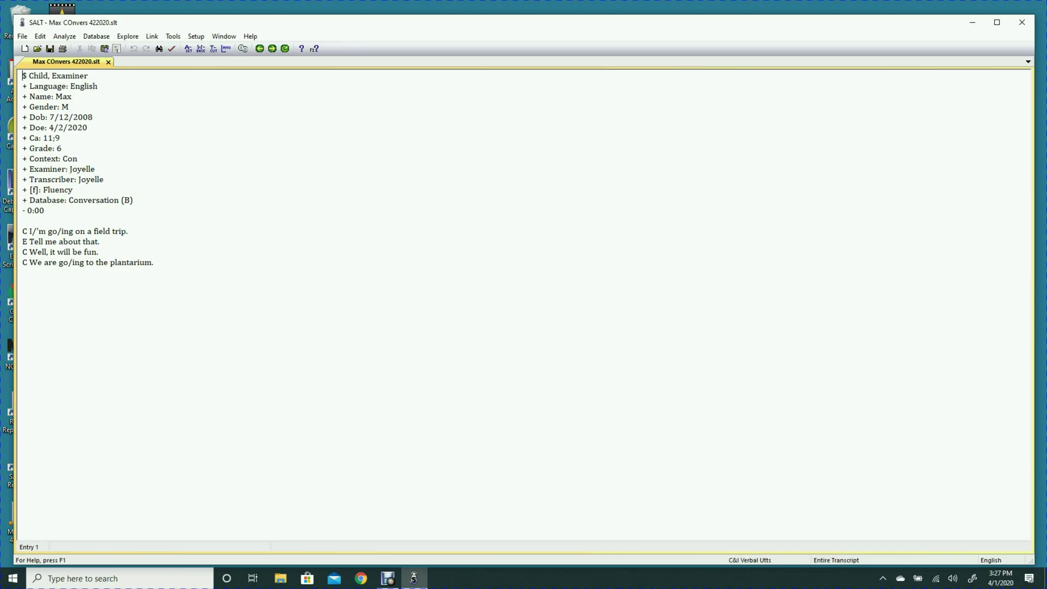